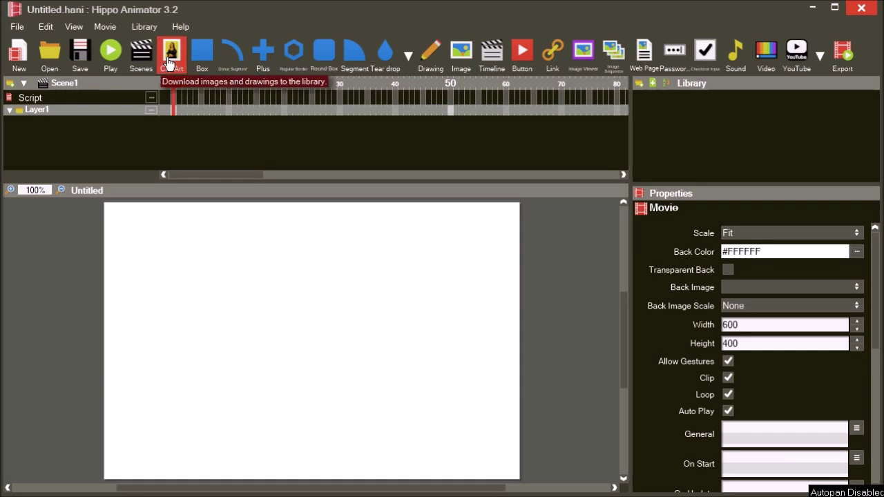
Download the black cats illustration from a Clip Art cat search into the library
click(169, 63)
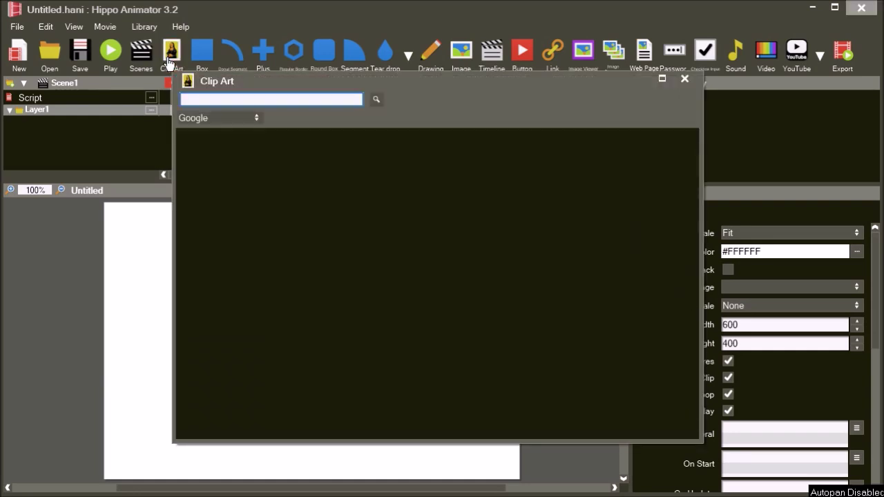
text(cat illustration)
key(Return)
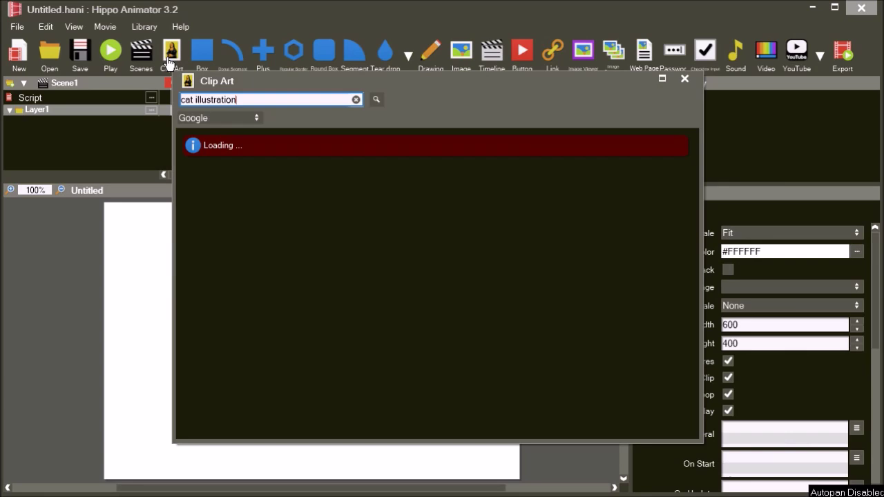
double_click(250, 177)
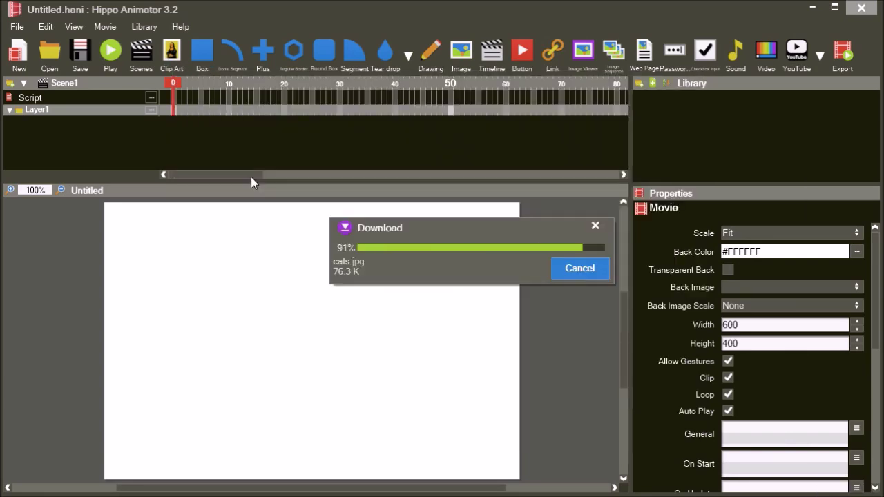
Download a dark wood floor texture from a 'wood floor' Clip Art search
click(173, 63)
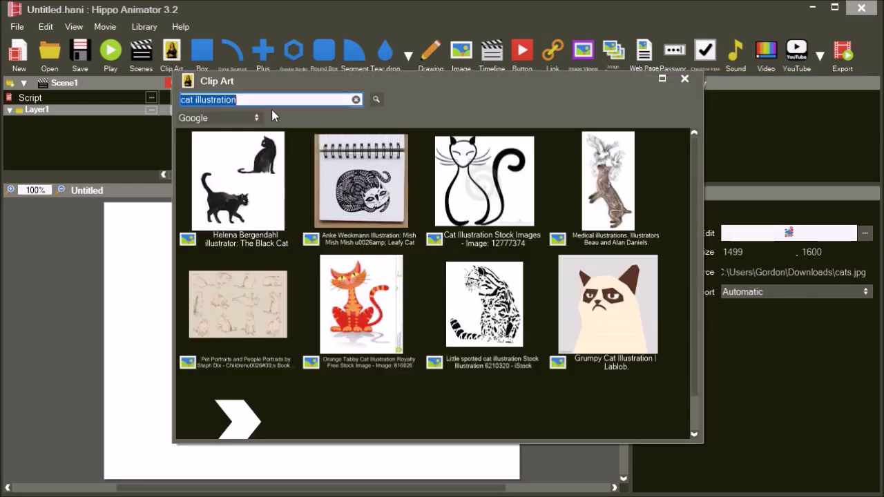
text(wood floor)
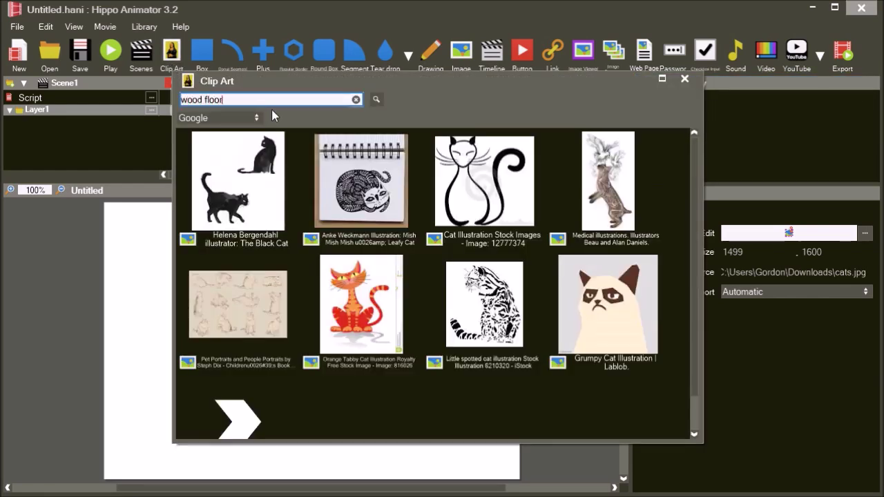
key(Return)
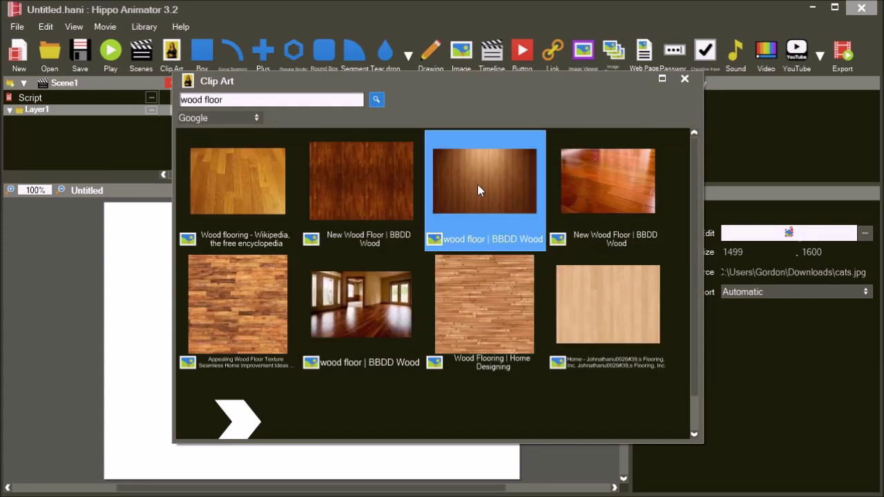
double_click(477, 185)
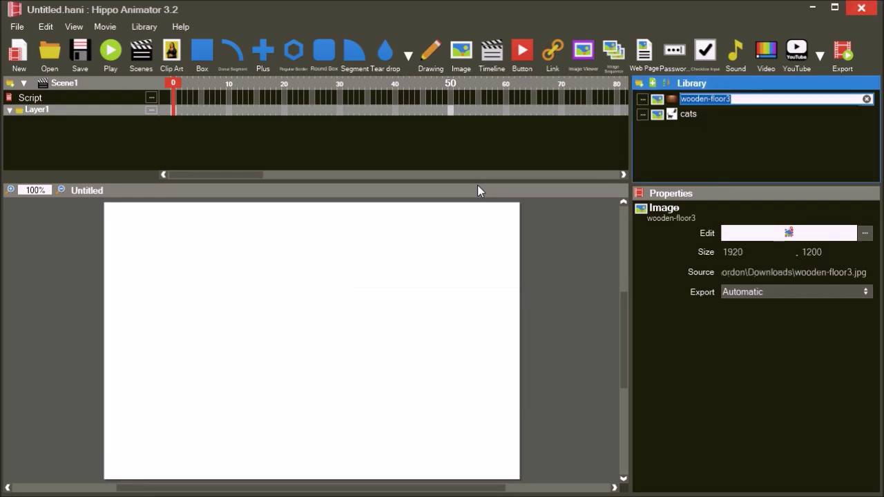
Download an old wallpaper texture from an 'old' wallpaper search and open it for editing
click(171, 52)
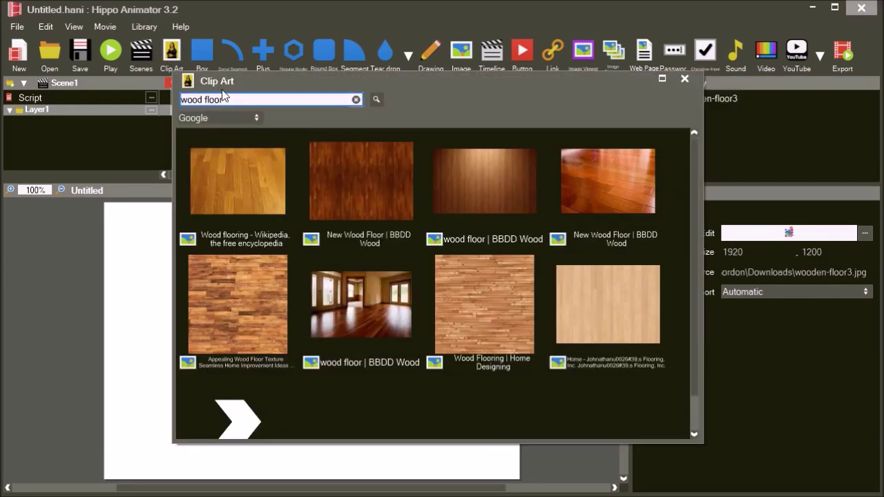
click(249, 98)
text(old)
key(Return)
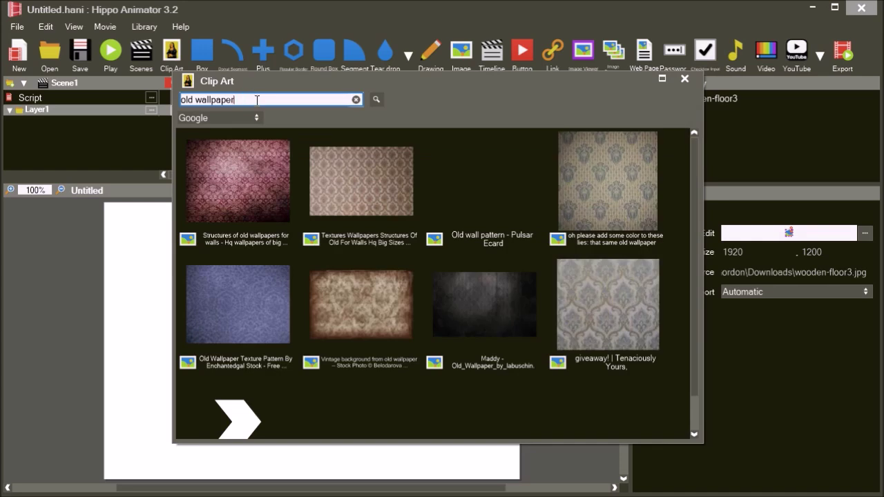
double_click(255, 297)
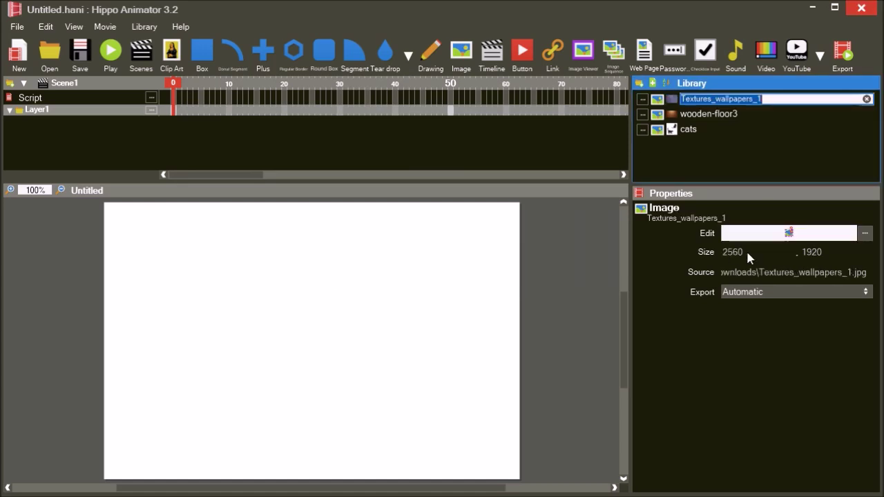
click(792, 232)
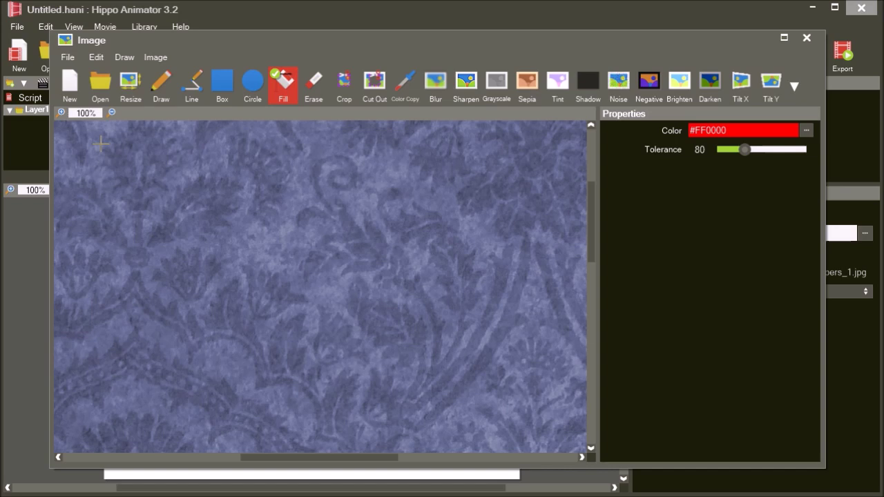
Resize Textures_wallpapers_1 to 700 pixels wide (700 × 525) and close the image editor
click(130, 88)
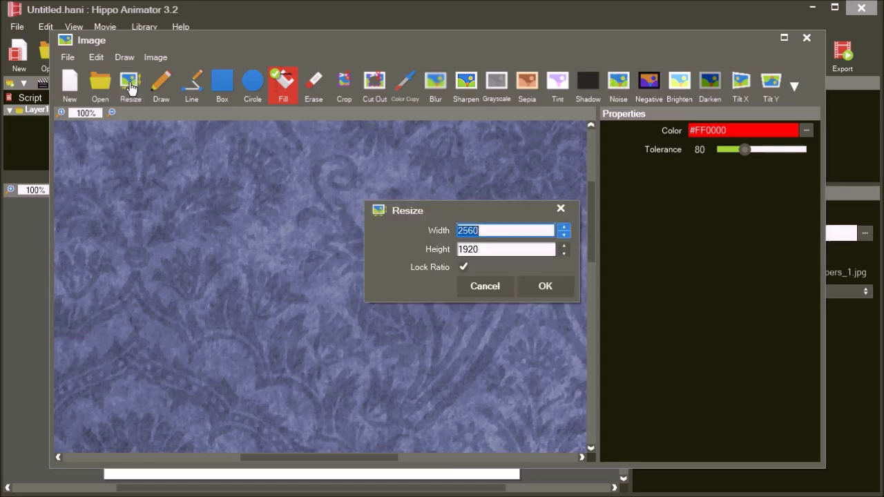
text(700)
click(547, 290)
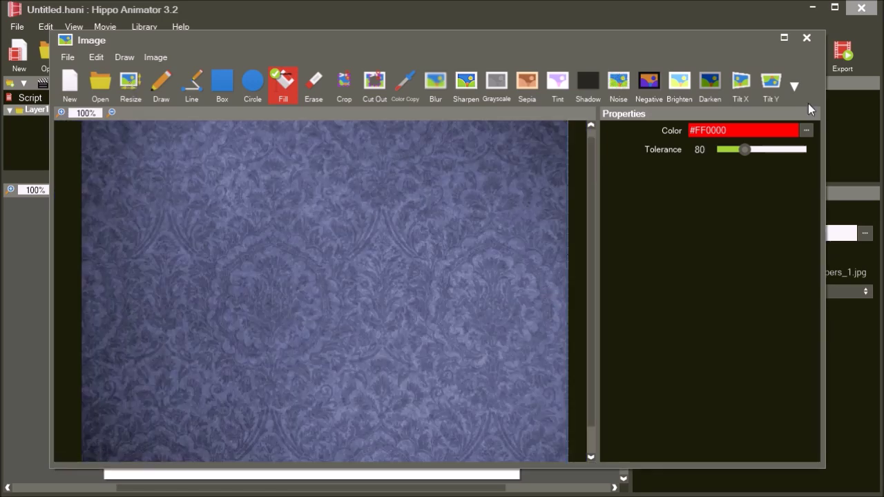
click(807, 40)
Resize the wooden-floor3 texture to a width of 1280 pixels
click(753, 115)
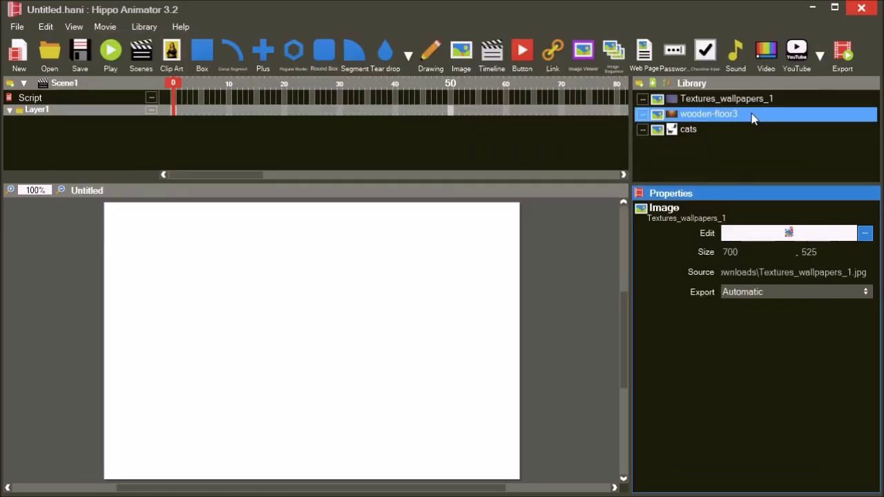
click(864, 233)
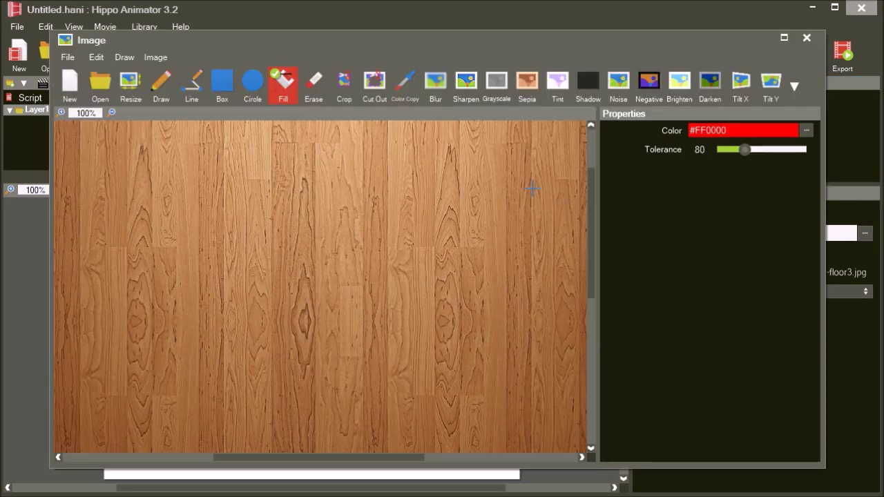
click(131, 82)
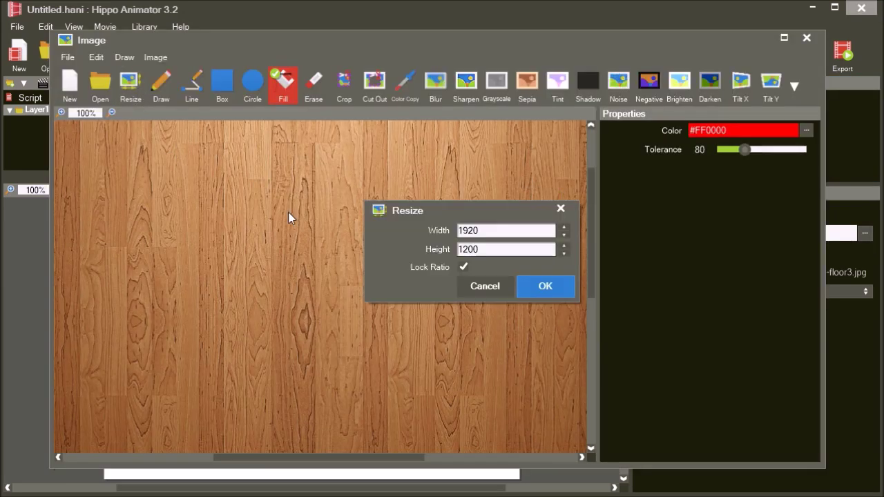
click(467, 229)
key(shift+End)
text(1280)
click(546, 285)
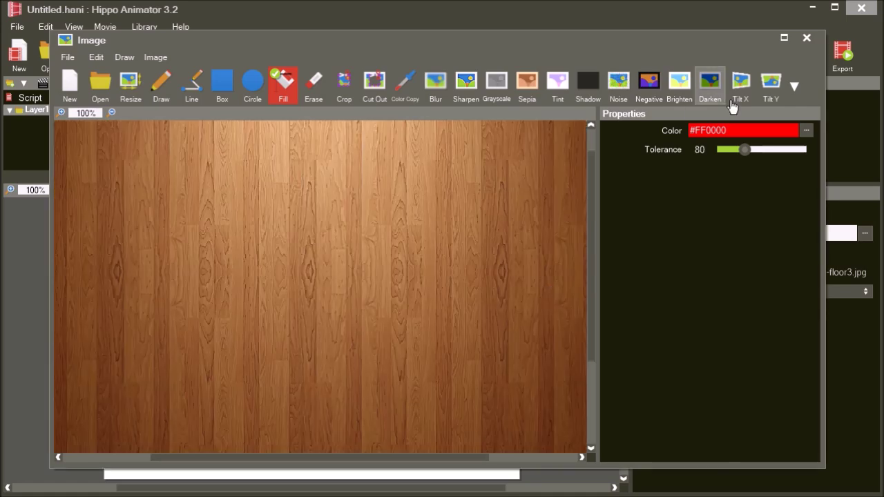
Apply a Tilt Y of about -77 to make a receding floor, then close the editor
click(768, 100)
drag(517, 280, 484, 285)
click(533, 300)
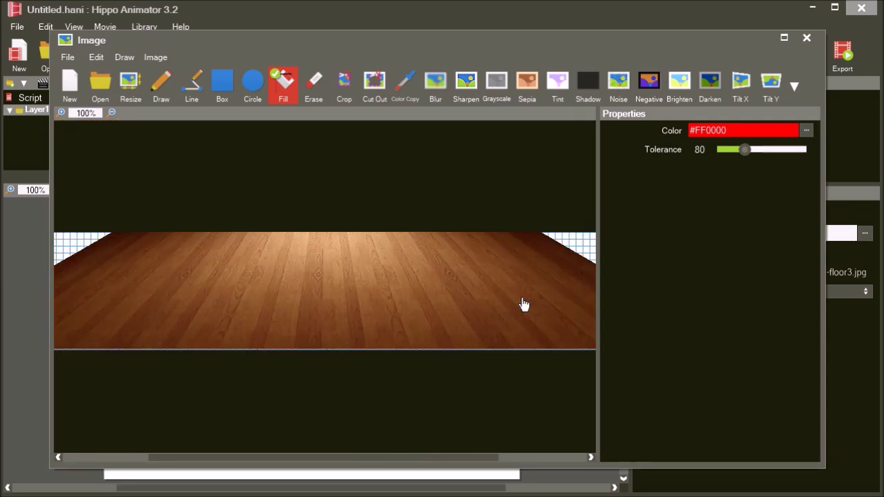
click(807, 38)
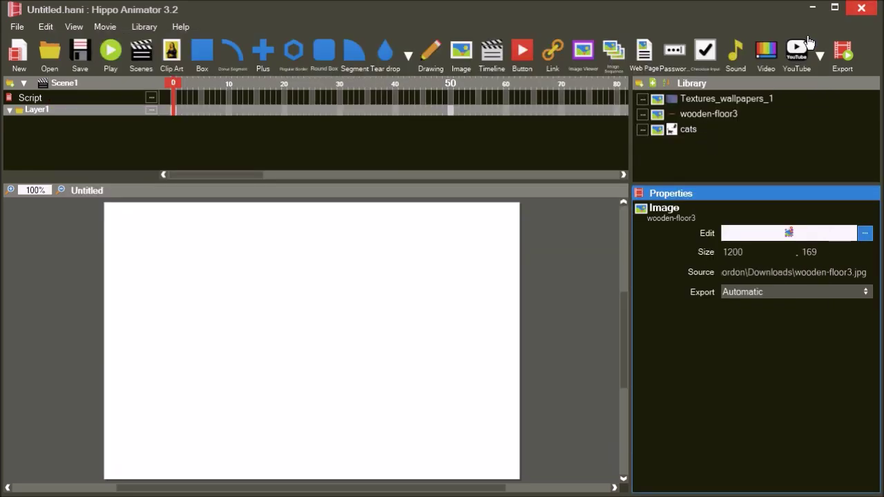
Open the cats picture and crop it down to just the walking cat
click(712, 131)
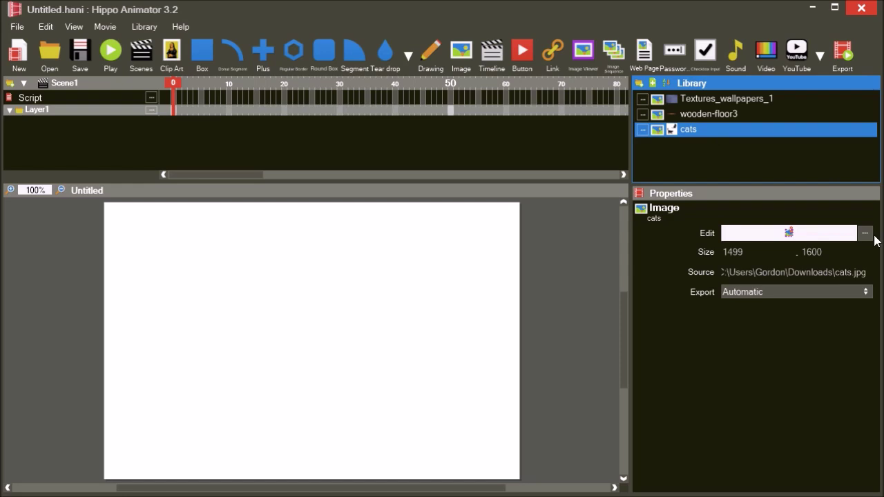
click(865, 235)
drag(276, 457, 391, 459)
drag(592, 238, 592, 304)
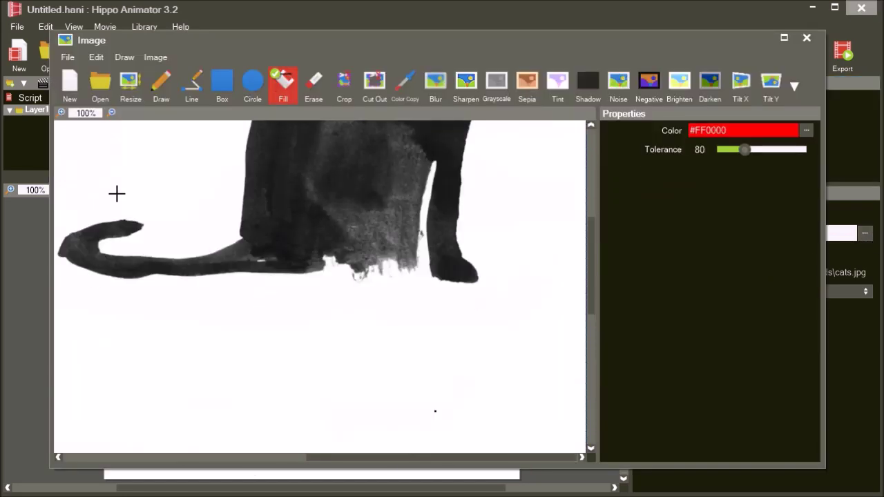
click(112, 111)
click(112, 112)
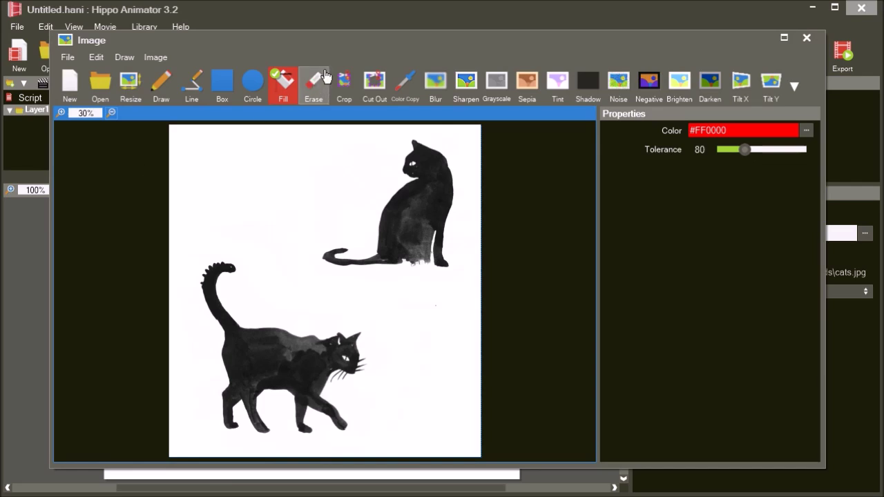
click(344, 83)
drag(192, 255, 373, 447)
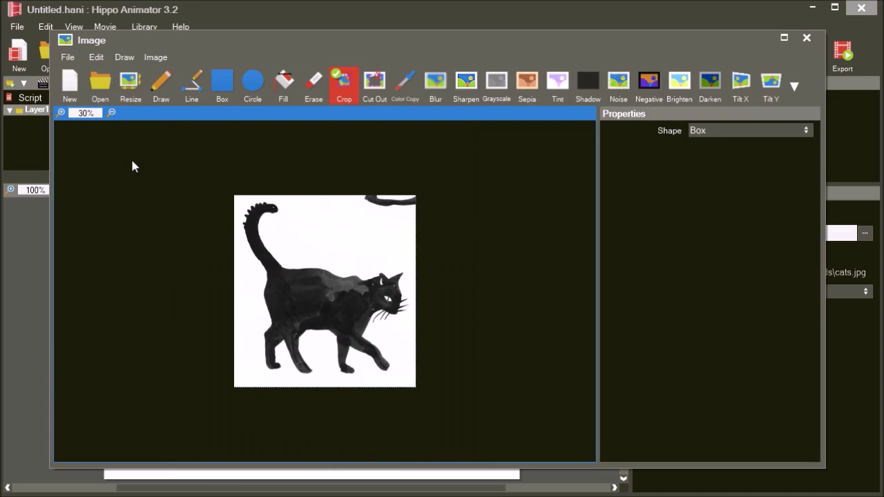
Resize the cropped cat to 300 pixels wide (300 × 318) and reset the view to 100%
click(131, 97)
click(505, 231)
text(300)
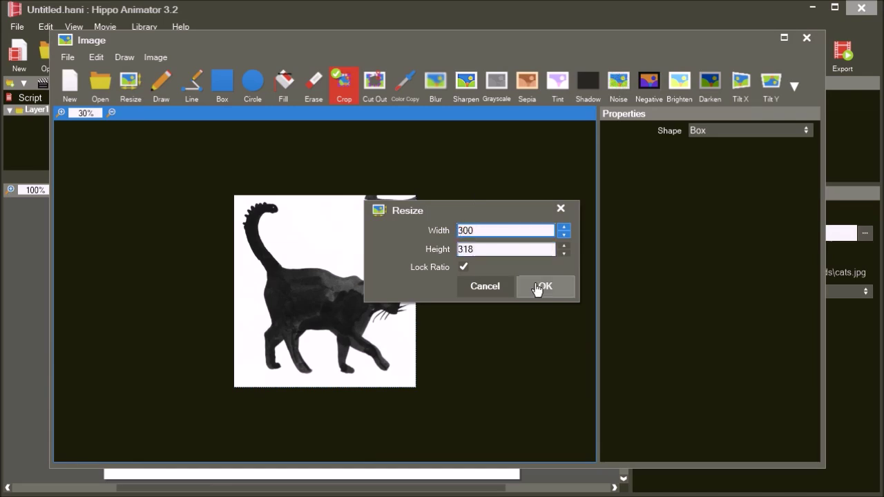
click(540, 289)
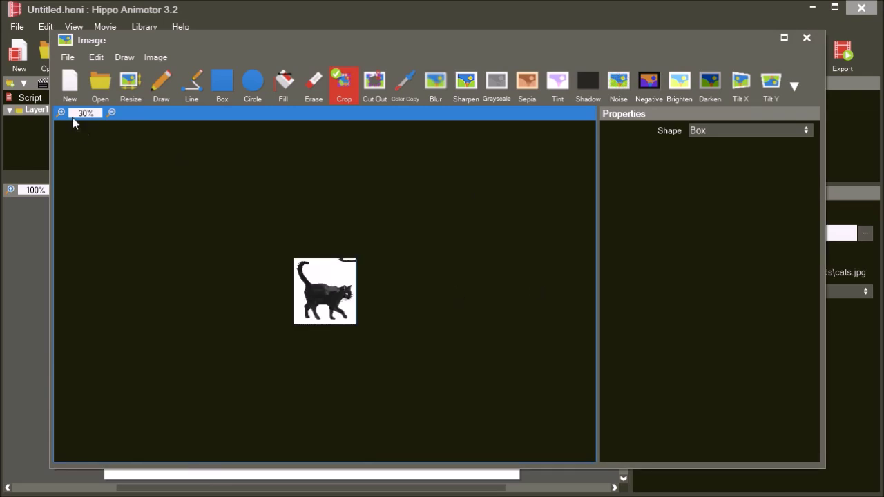
click(61, 112)
click(60, 113)
click(61, 113)
click(61, 112)
click(60, 113)
click(60, 113)
click(61, 112)
click(60, 113)
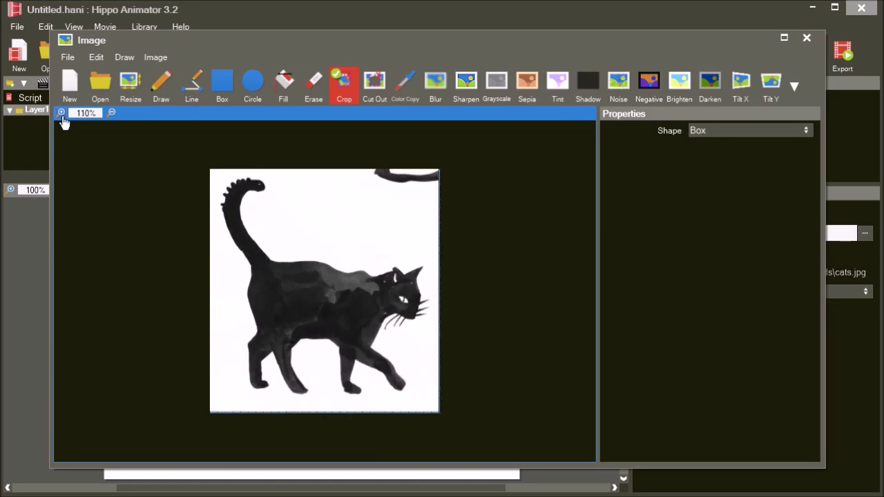
click(111, 113)
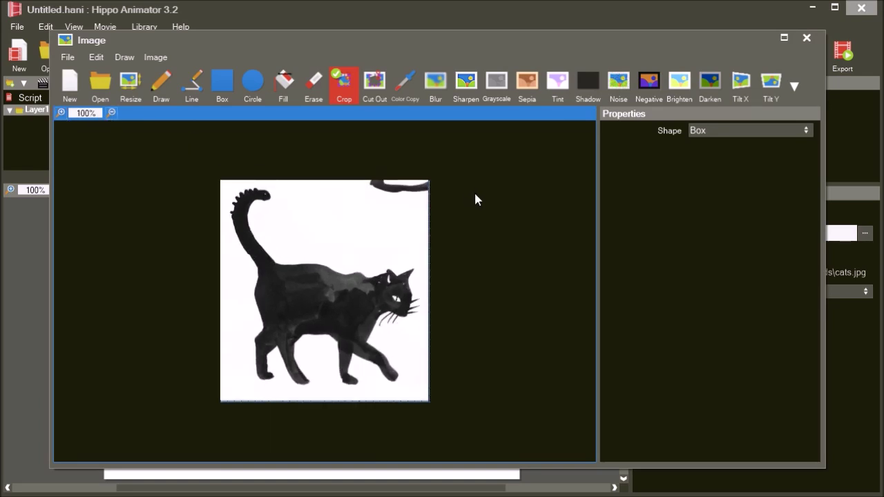
click(286, 88)
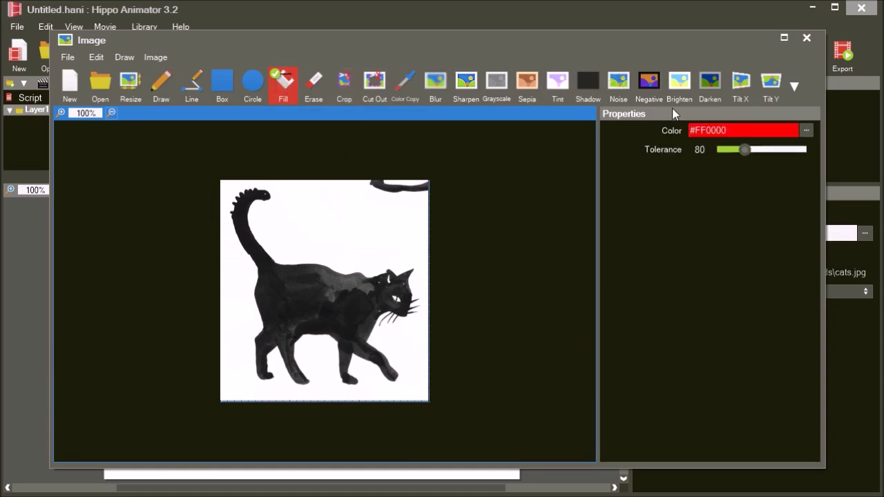
Fill the cat's white background with a fully transparent colour and cut away the top-edge fragment
click(711, 133)
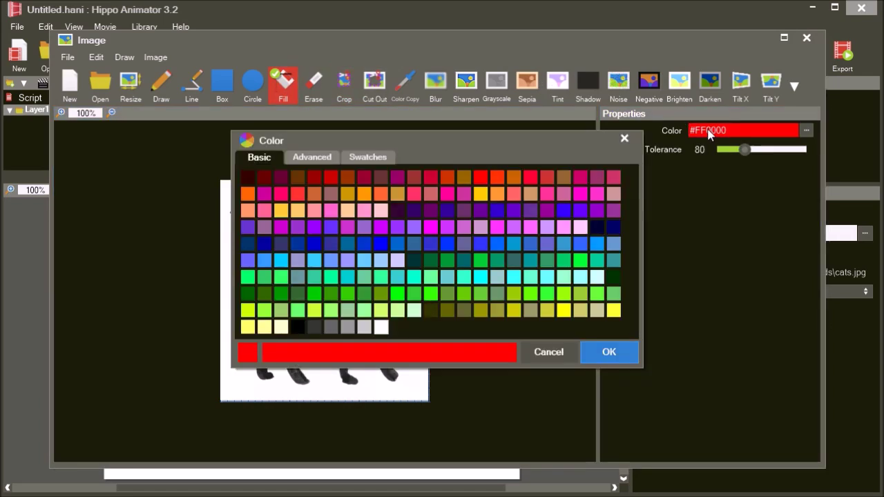
click(322, 159)
text(0)
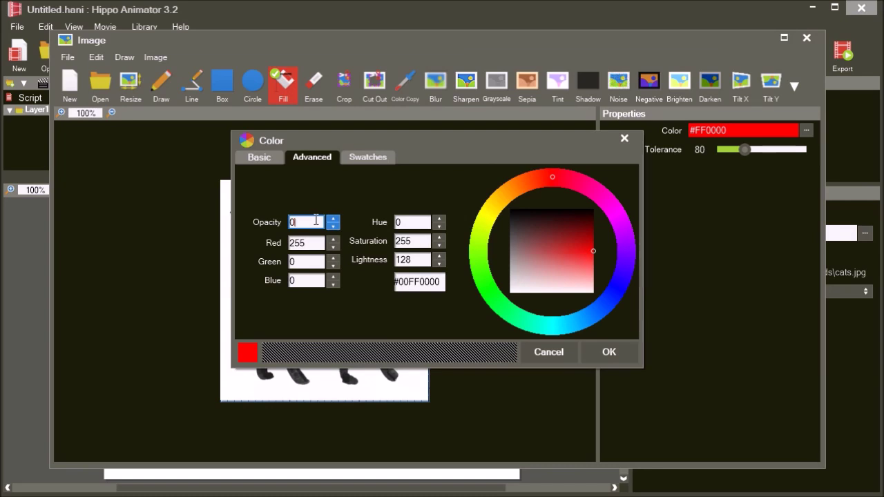
click(621, 354)
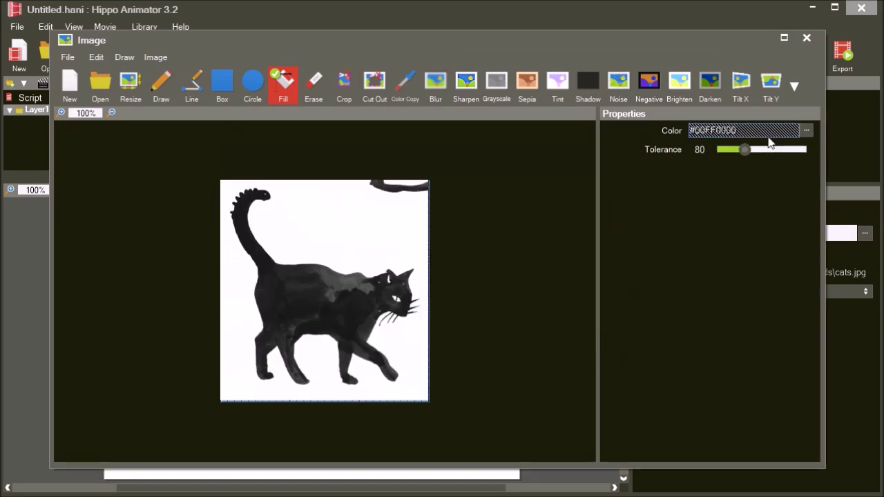
click(372, 225)
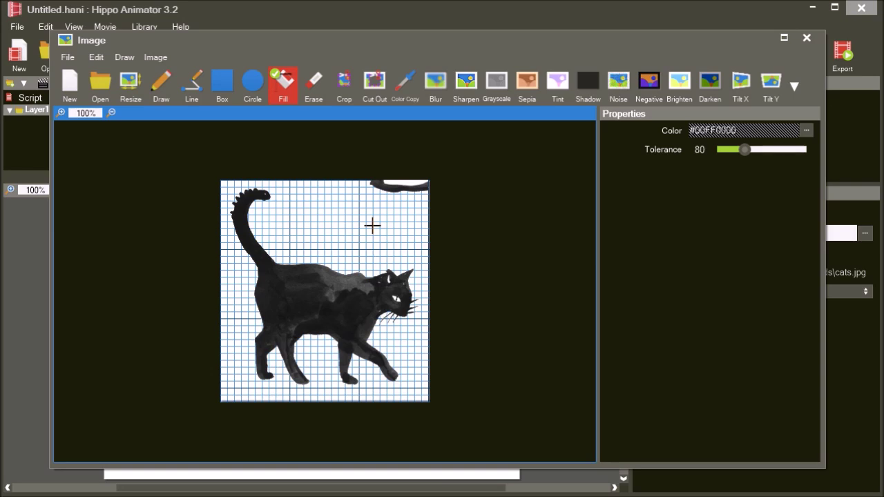
click(376, 101)
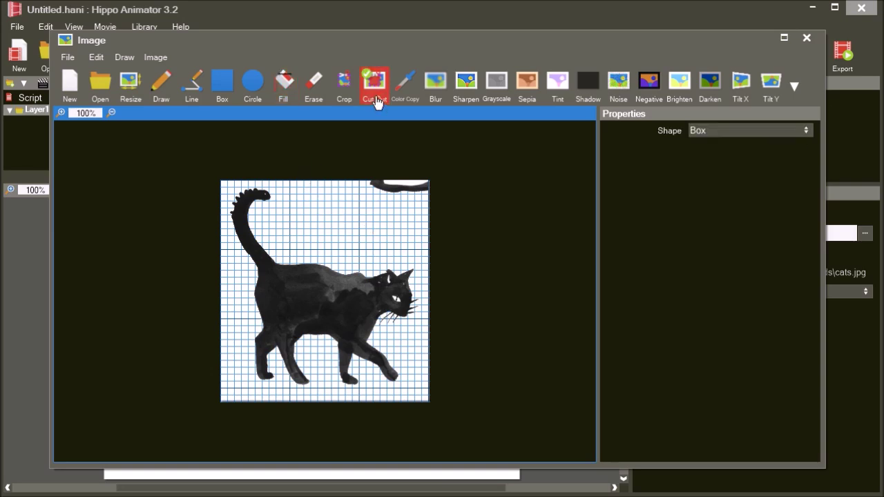
drag(350, 225, 480, 165)
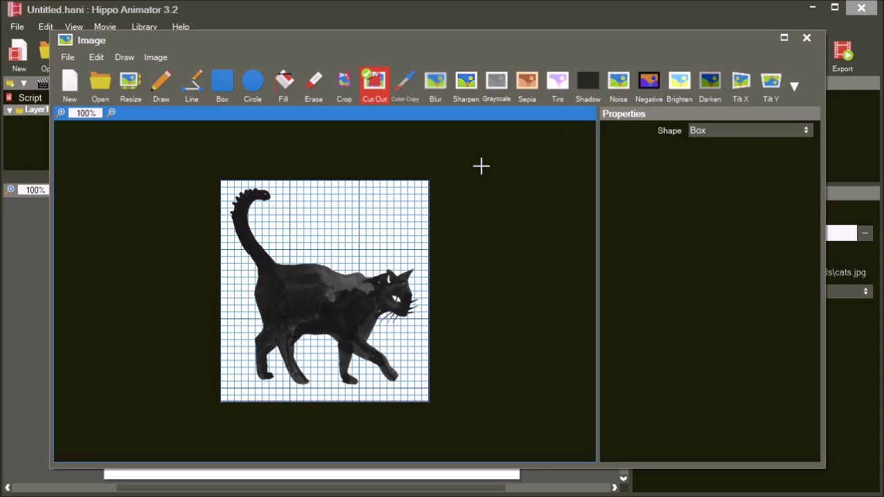
Close the editor and place wooden-floor3, Textures_wallpapers_1 and the cats image on the stage
click(806, 37)
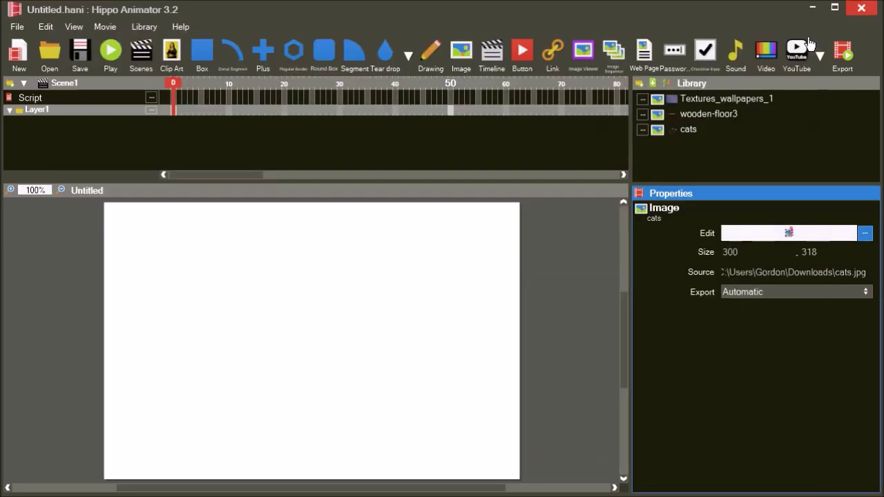
drag(743, 114, 329, 437)
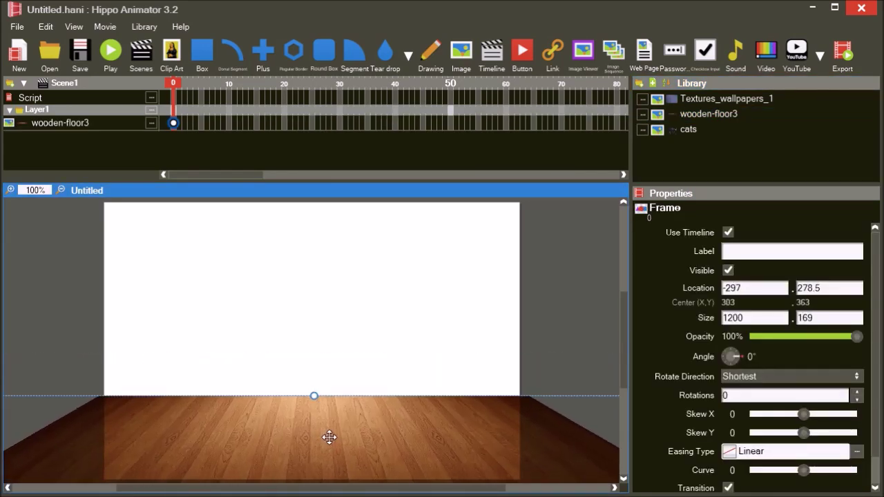
drag(725, 99, 314, 213)
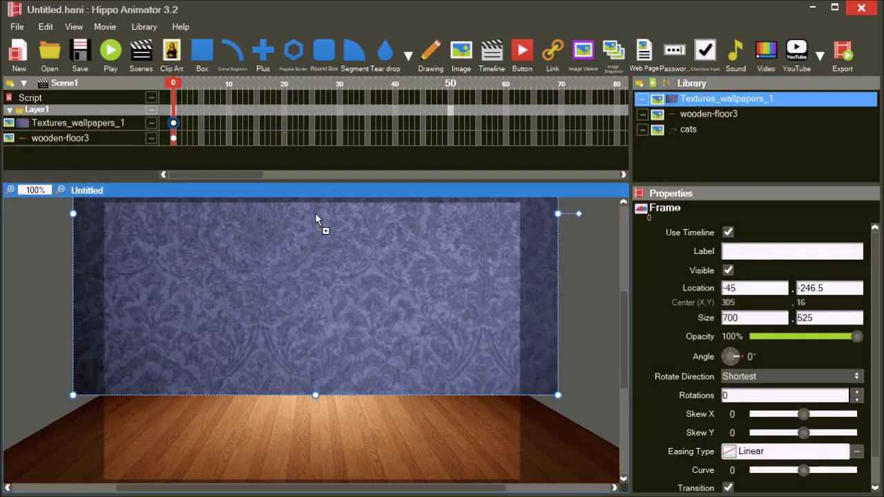
click(698, 131)
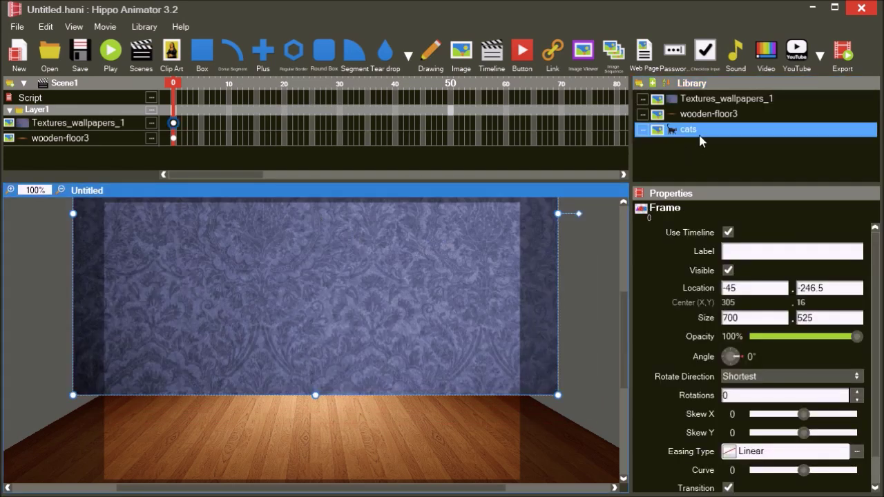
drag(704, 135, 313, 350)
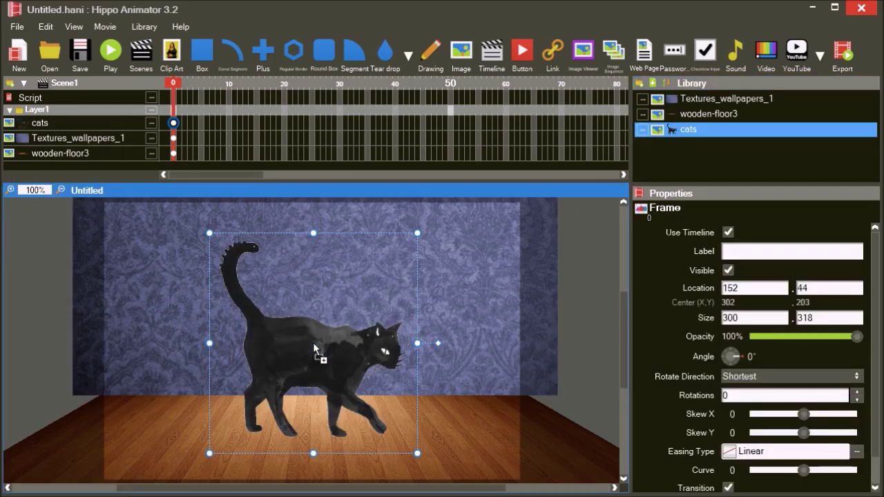
Nudge the cat down to location 152, 62 and preview the scene
key(Down)
key(Down)
key(Down)
key(Down)
key(Down)
key(Down)
key(Down)
key(Down)
key(Down)
key(Down)
key(Down)
key(Down)
key(Down)
key(Down)
key(Down)
key(Down)
key(Down)
key(Down)
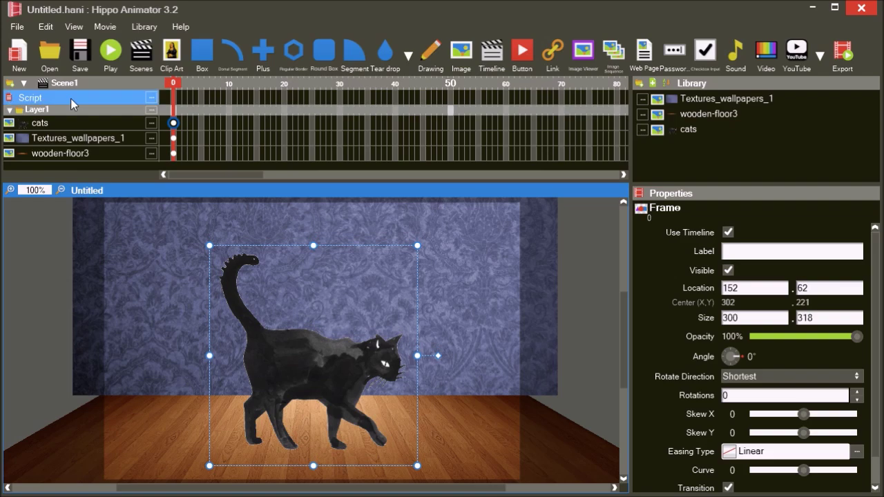
click(108, 66)
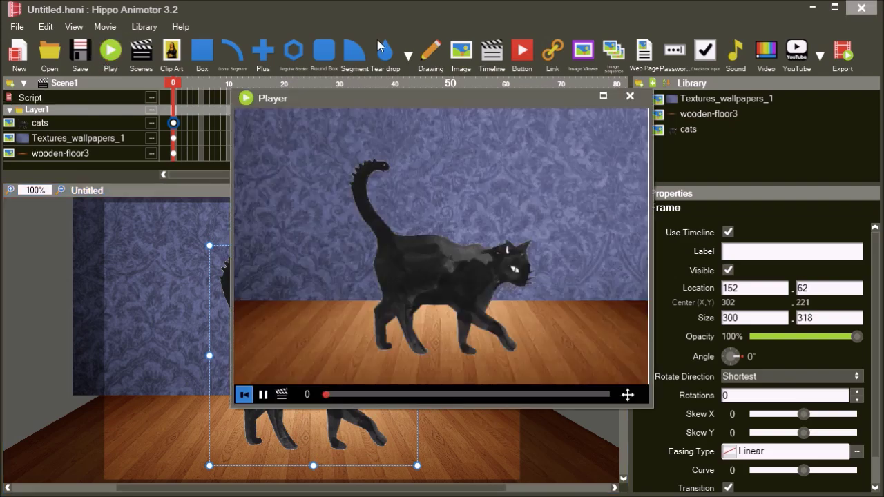
click(631, 97)
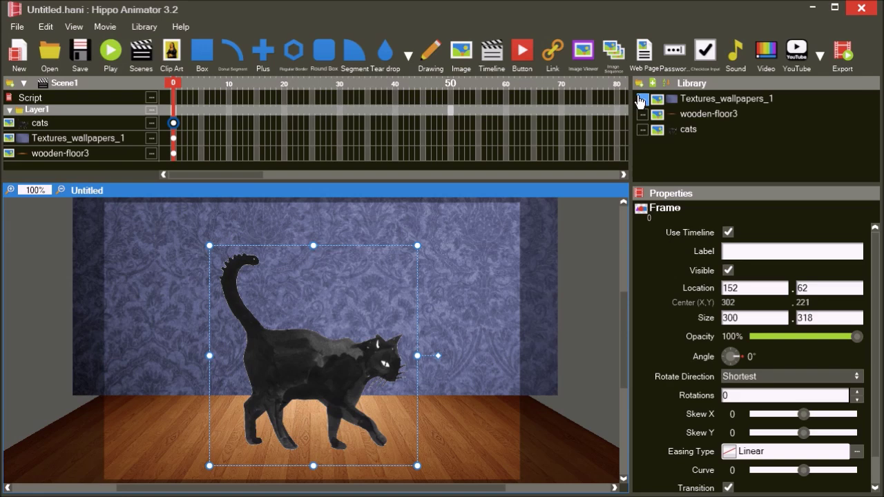
Add a second cat copy, flip it vertically at 44% opacity, and move it beneath the cat's feet
click(679, 130)
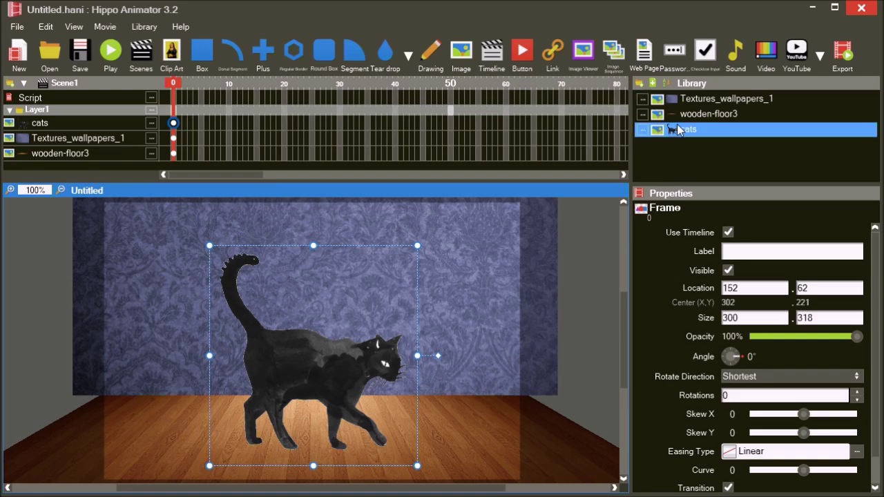
drag(678, 133, 337, 354)
right_click(338, 354)
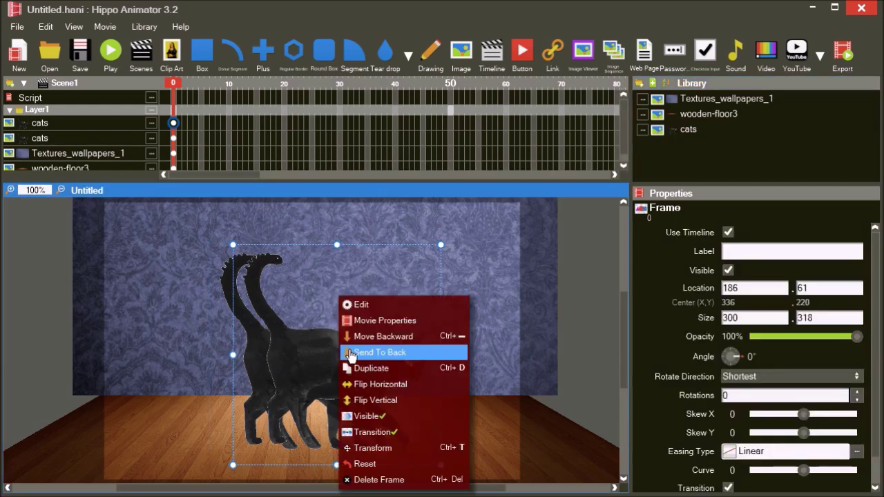
click(373, 401)
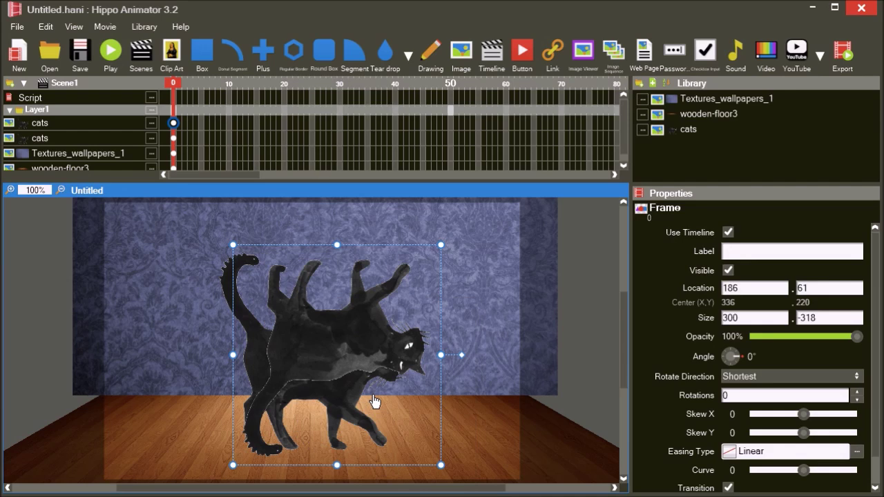
drag(857, 338, 798, 351)
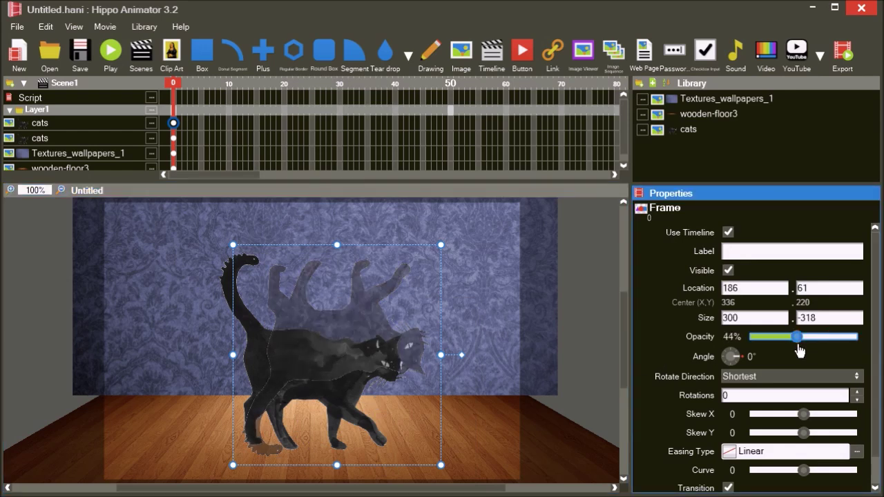
drag(365, 322, 330, 474)
Move the reflection's layer below the cat and preview the scene
click(102, 128)
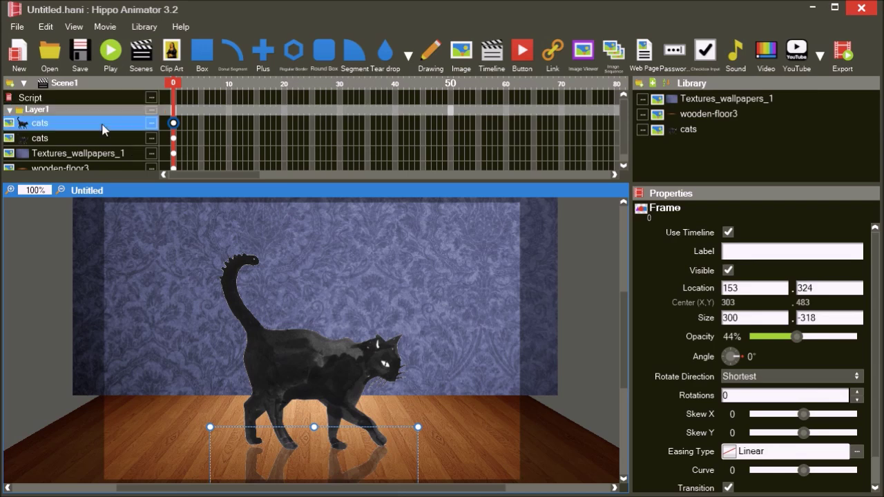
drag(102, 128, 100, 145)
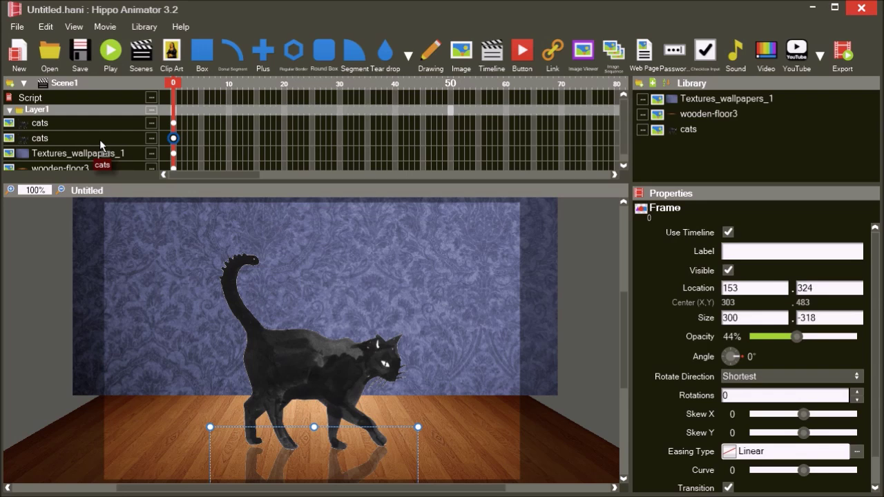
click(109, 67)
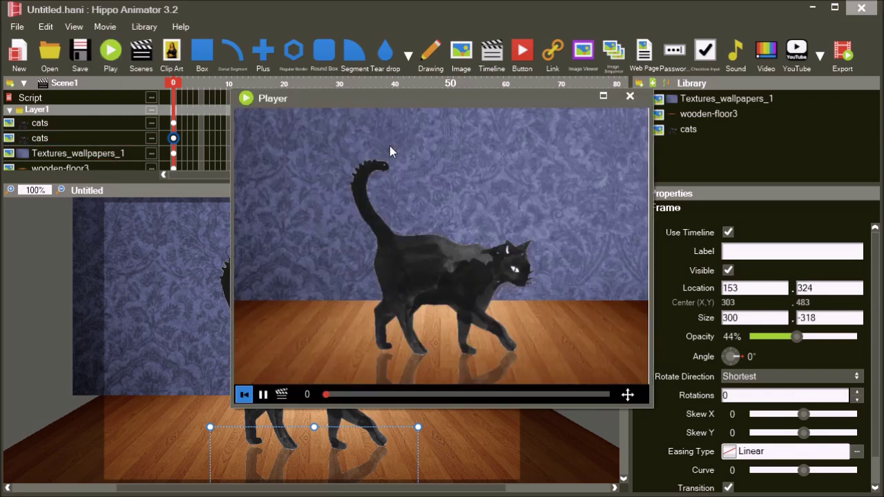
click(637, 97)
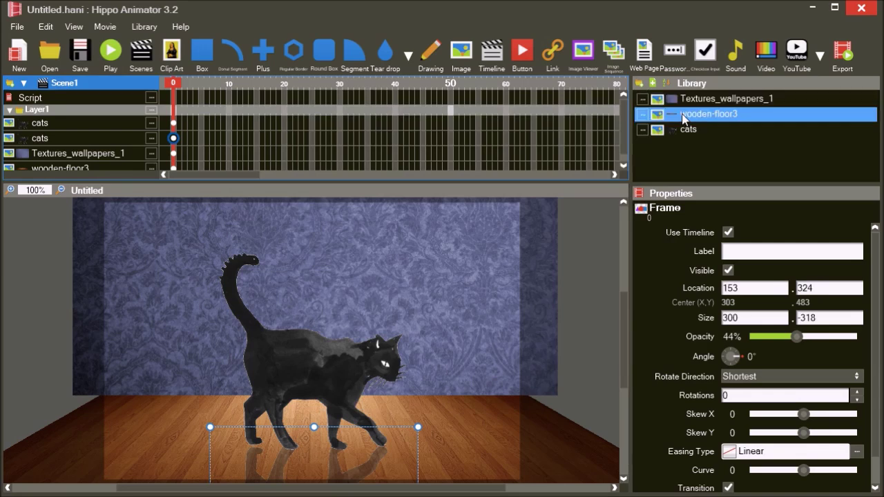
Duplicate the cats image in the library and name the copy Cat Shadow
click(653, 133)
right_click(653, 134)
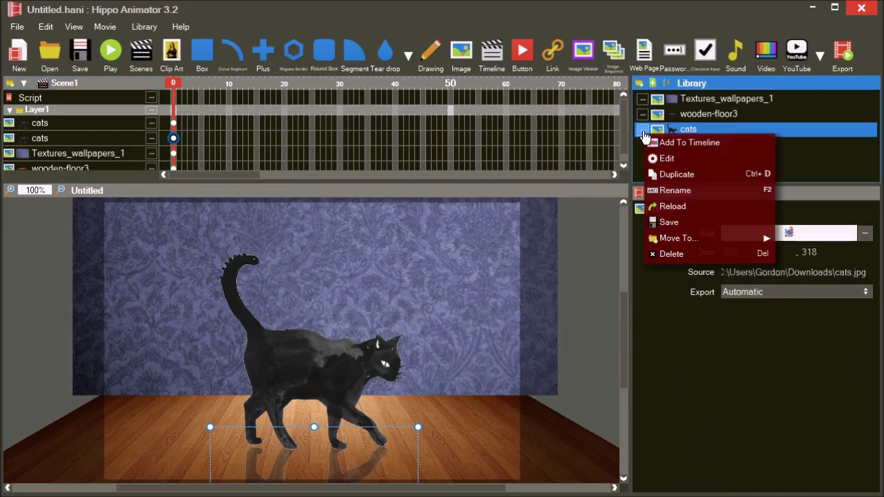
click(676, 174)
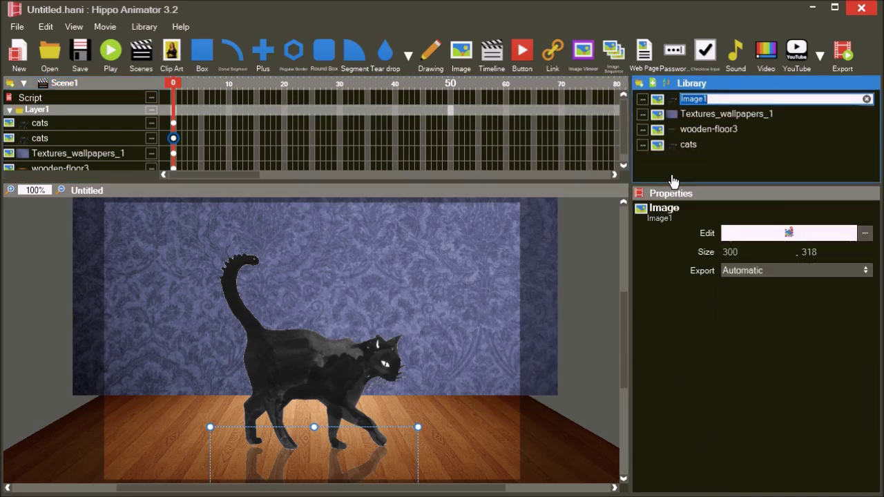
text(Cat Shadow)
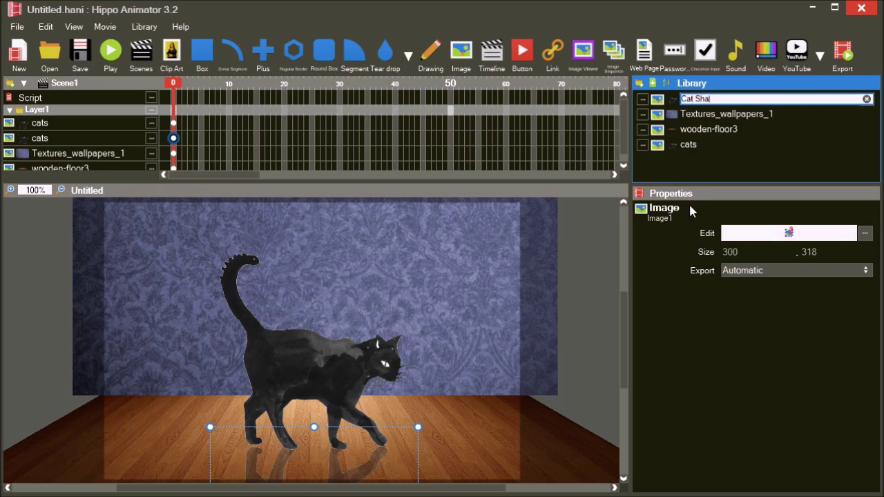
key(Return)
Turn Cat Shadow into a grey silhouette blurred at strength 20, then close the editor
click(836, 233)
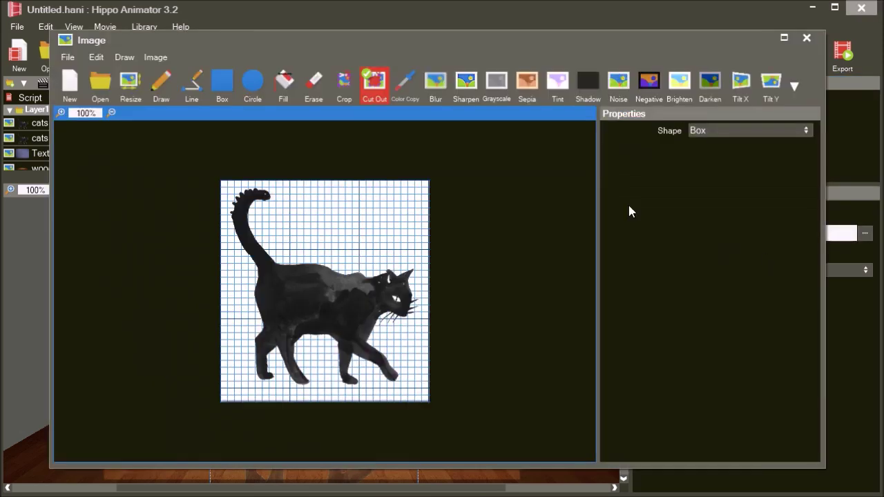
click(587, 84)
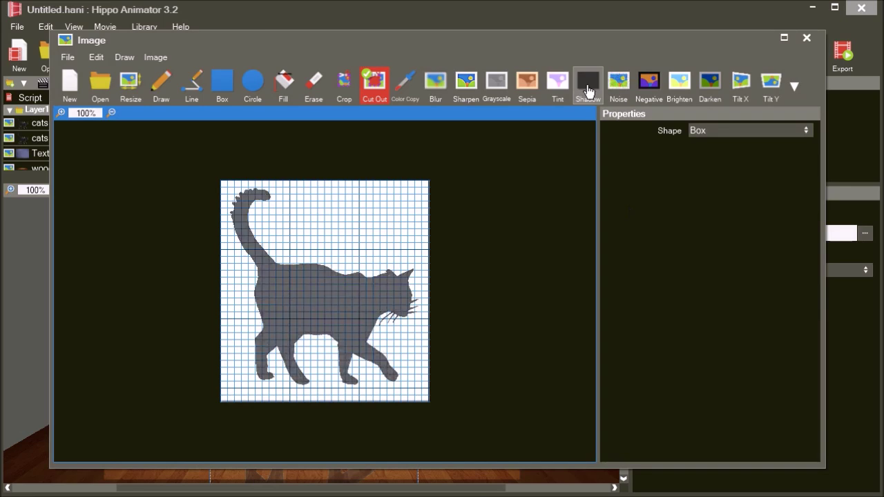
click(438, 99)
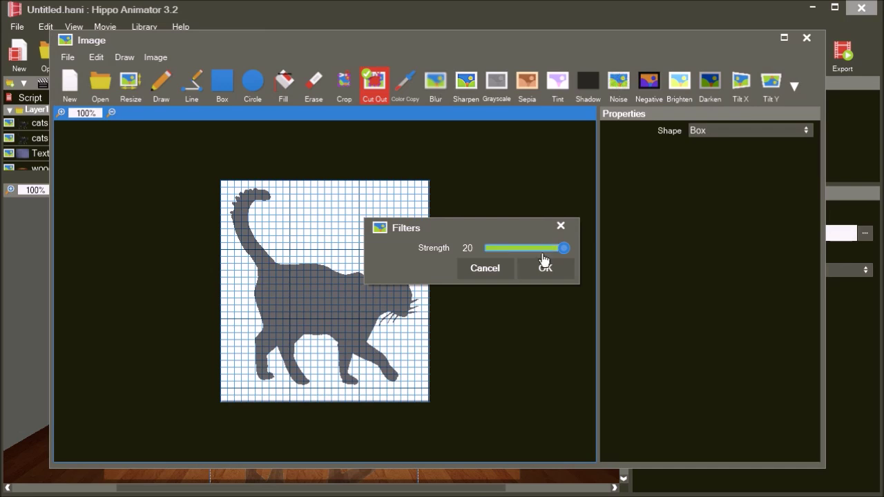
click(545, 268)
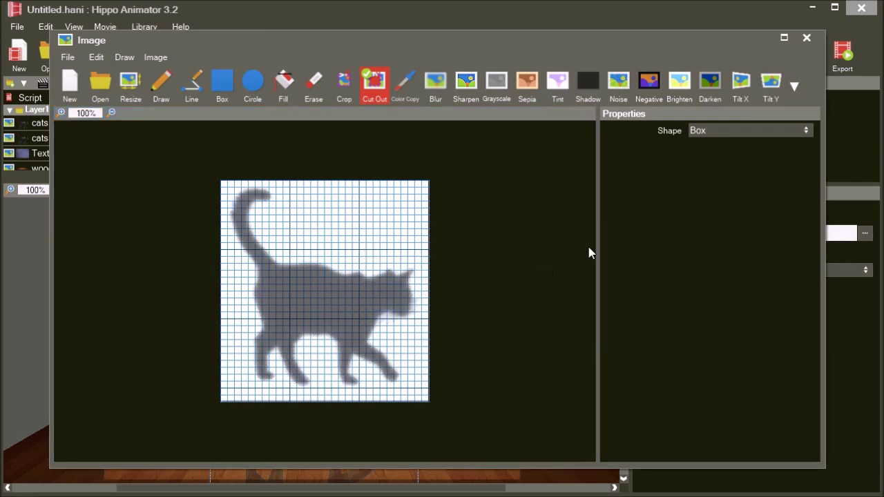
click(806, 38)
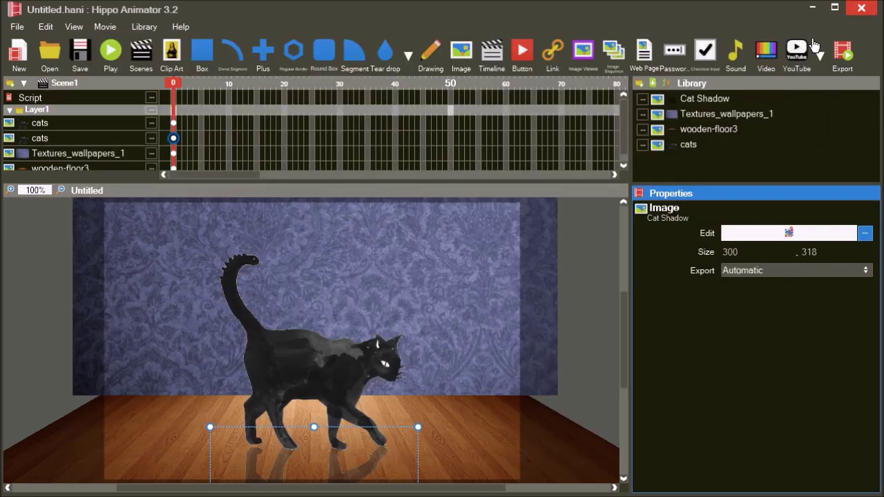
Place Cat Shadow on the floor squashed to 300 × 170, skewed -86, with its layer behind the cat
drag(704, 98, 462, 335)
drag(462, 222, 462, 325)
drag(803, 414, 757, 416)
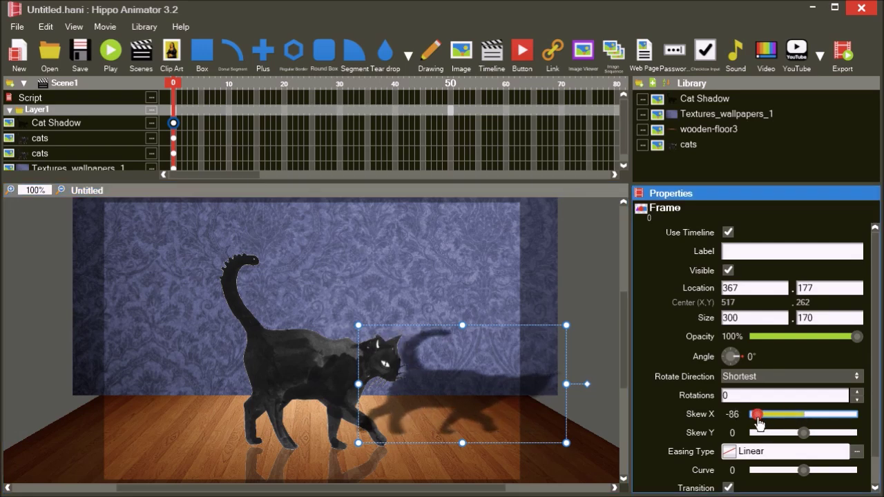
drag(470, 403, 369, 415)
click(72, 123)
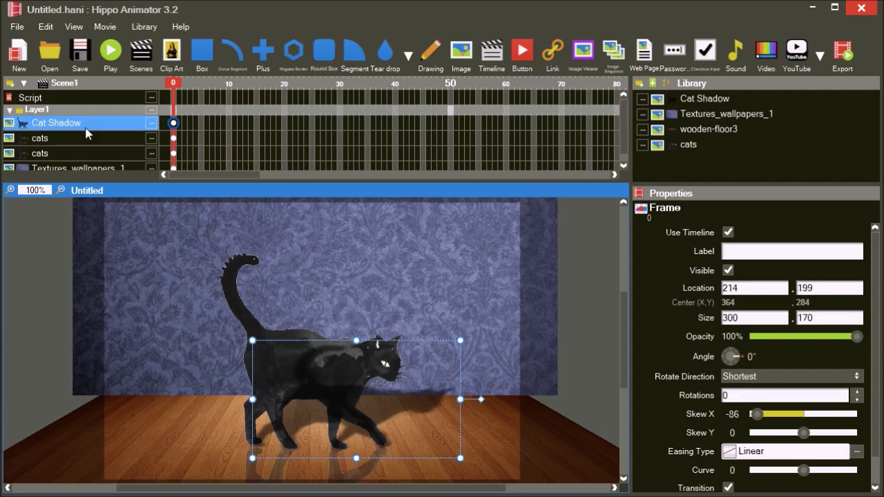
drag(88, 142, 88, 141)
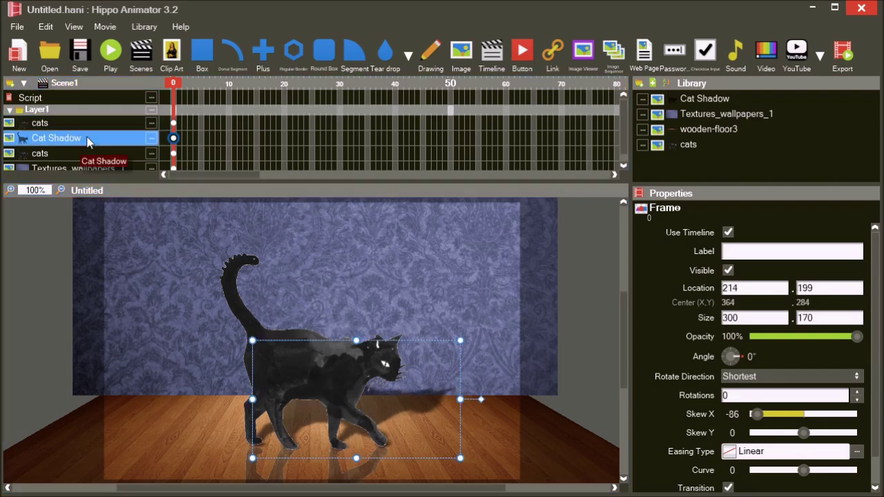